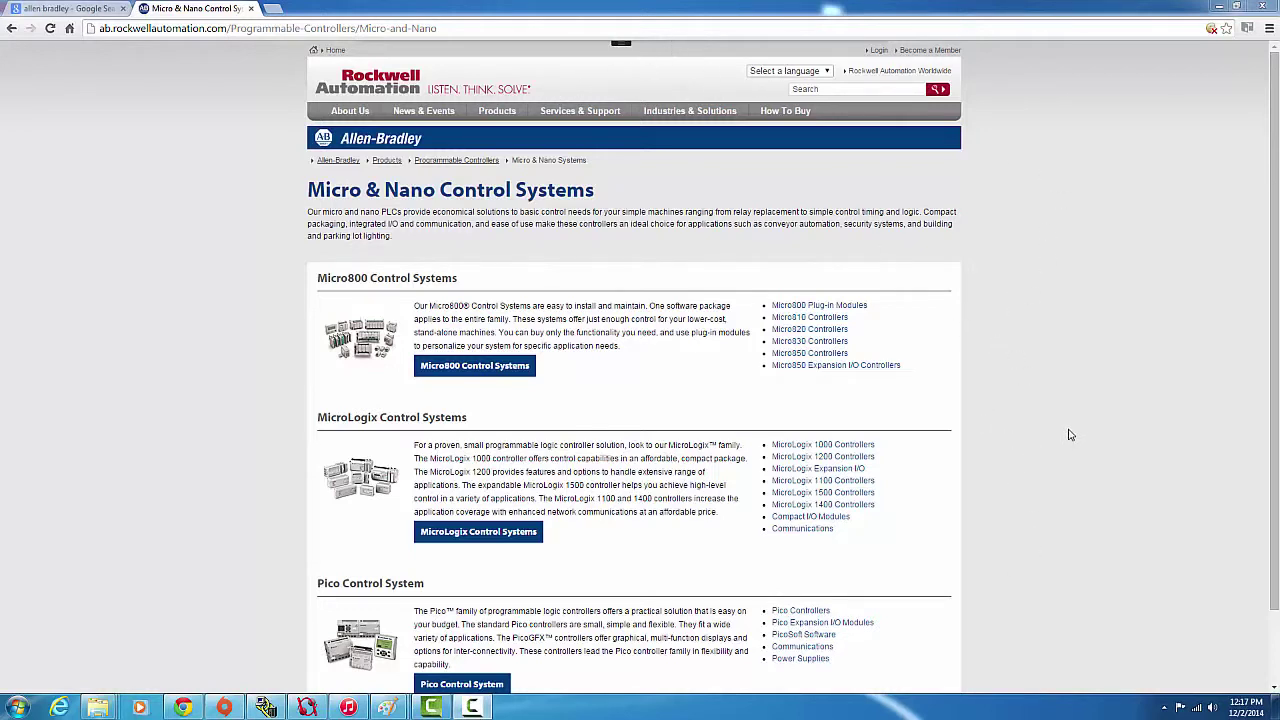
- Open the Micro810 controllers page and go to its resources section
{"action": "left_click", "coordinate": [806, 320]}
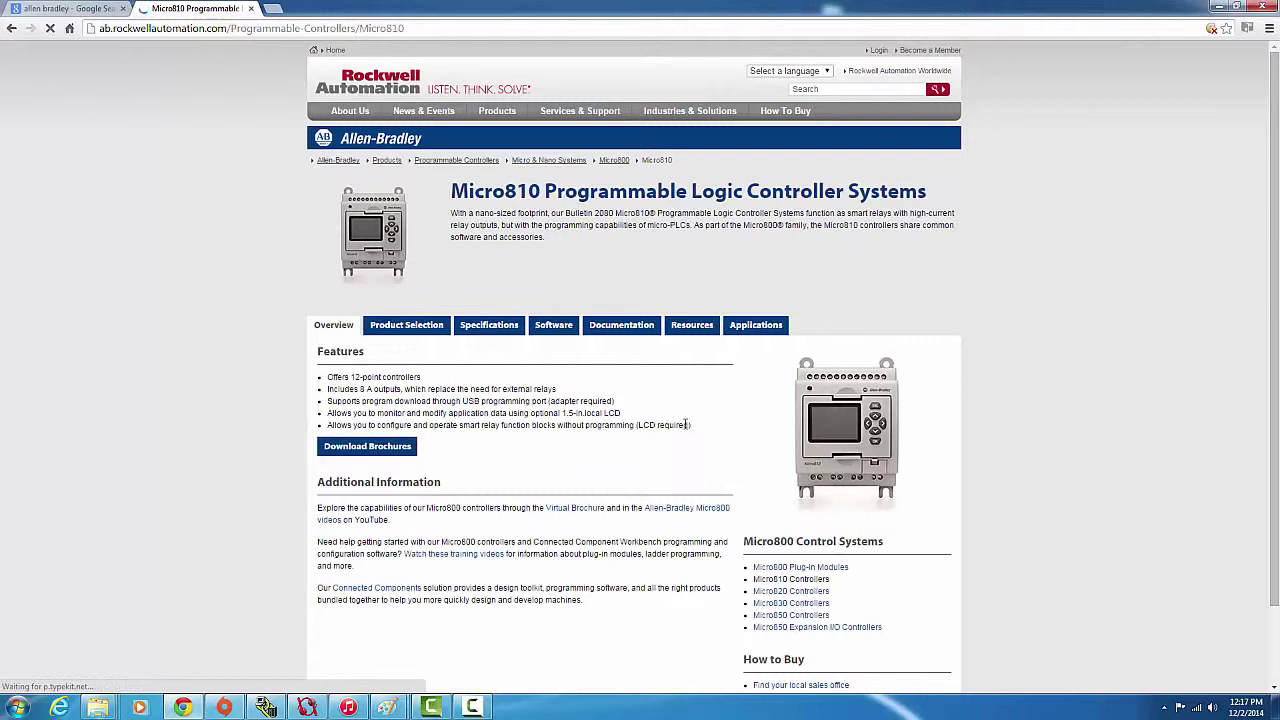
{"action": "left_click", "coordinate": [706, 326]}
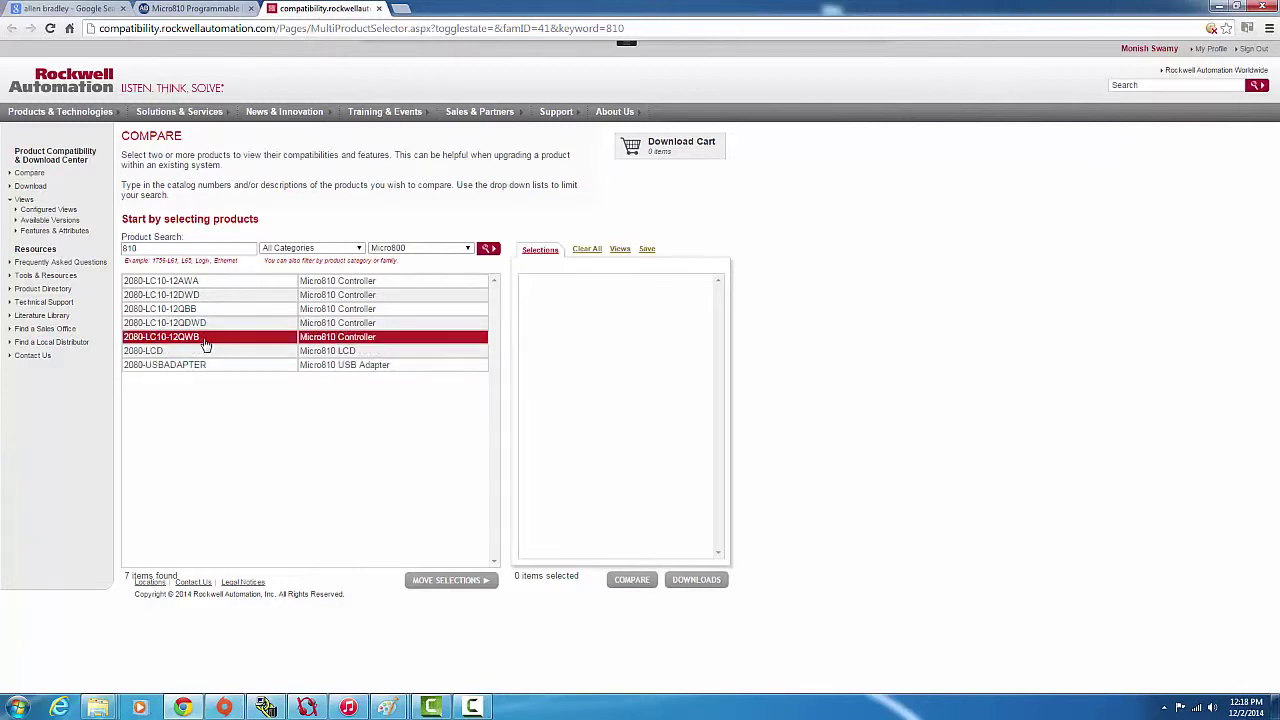
- Add the 2080-LC10-12QWB Micro810 controller, series A version 7.011, to the selections and look up its downloads
{"action": "left_click", "coordinate": [203, 343]}
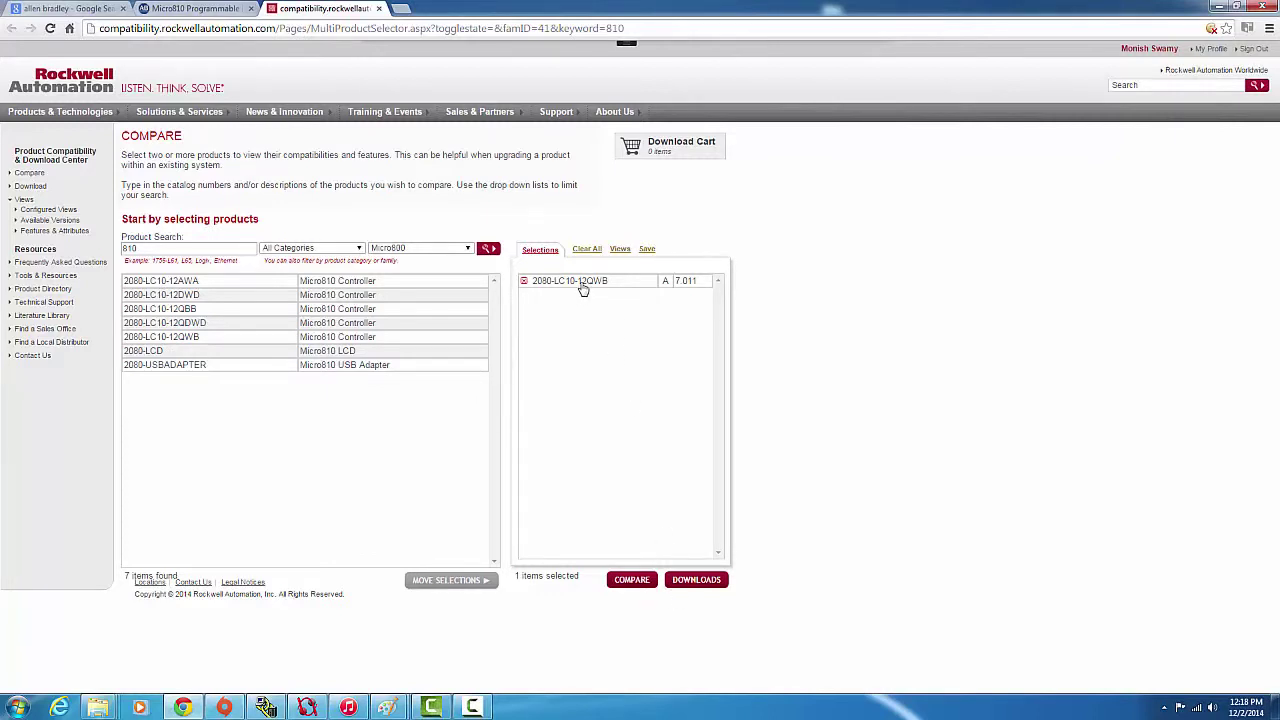
{"action": "left_click_drag", "start_coordinate": [577, 284], "coordinate": [655, 283]}
{"action": "left_click", "coordinate": [655, 285]}
{"action": "left_click", "coordinate": [695, 582]}
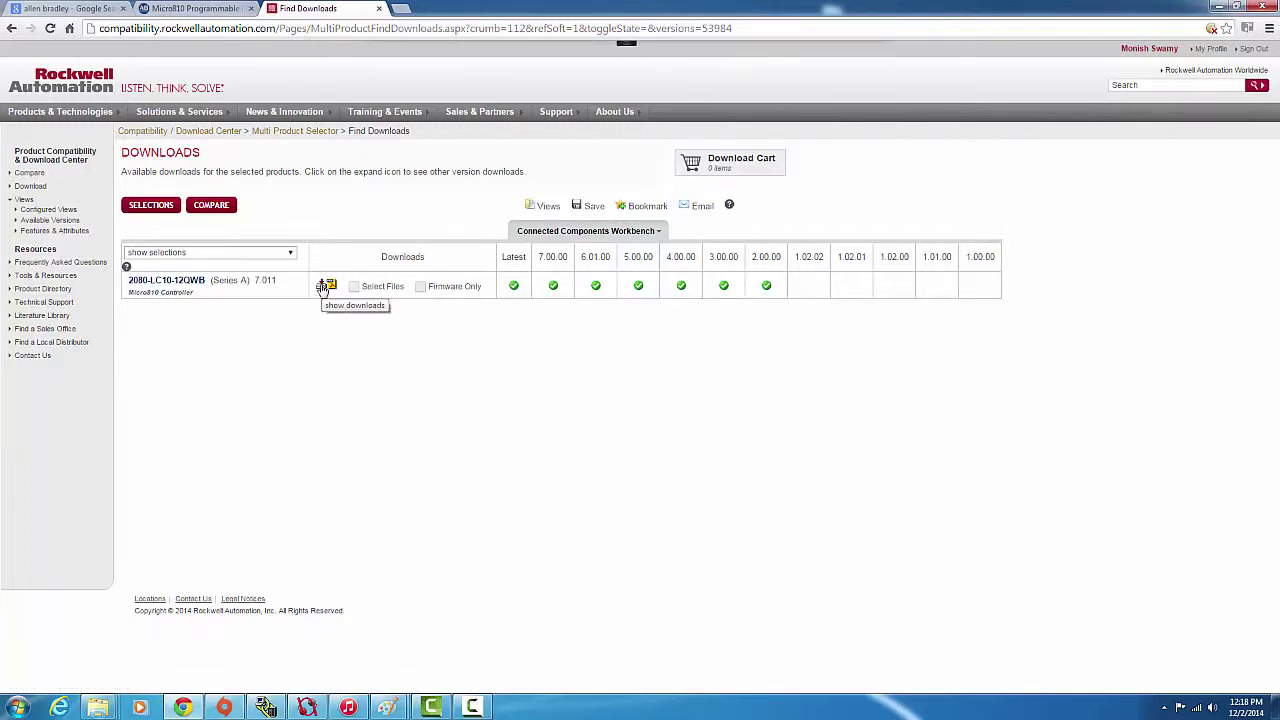
- Add the v7.011 firmware for 2080-LC10-* to the download cart from the controller's available downloads
{"action": "left_click", "coordinate": [322, 287]}
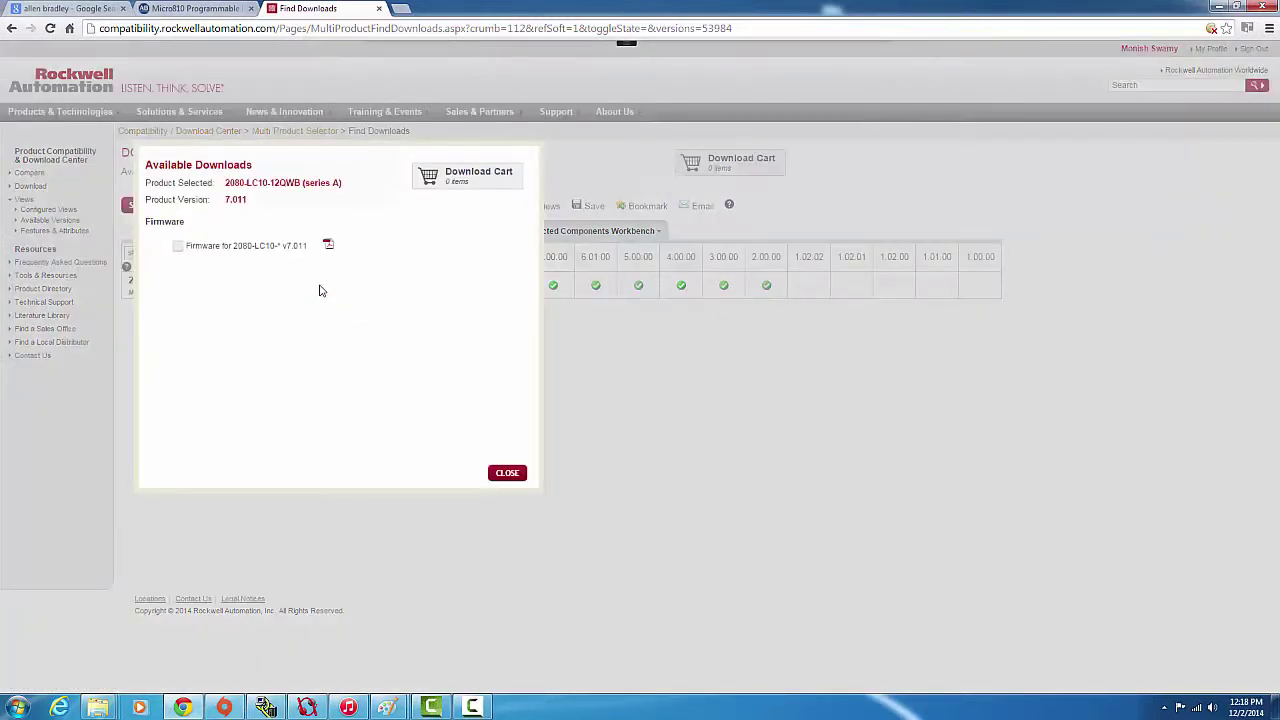
{"action": "left_click", "coordinate": [179, 247]}
{"action": "left_click", "coordinate": [506, 474]}
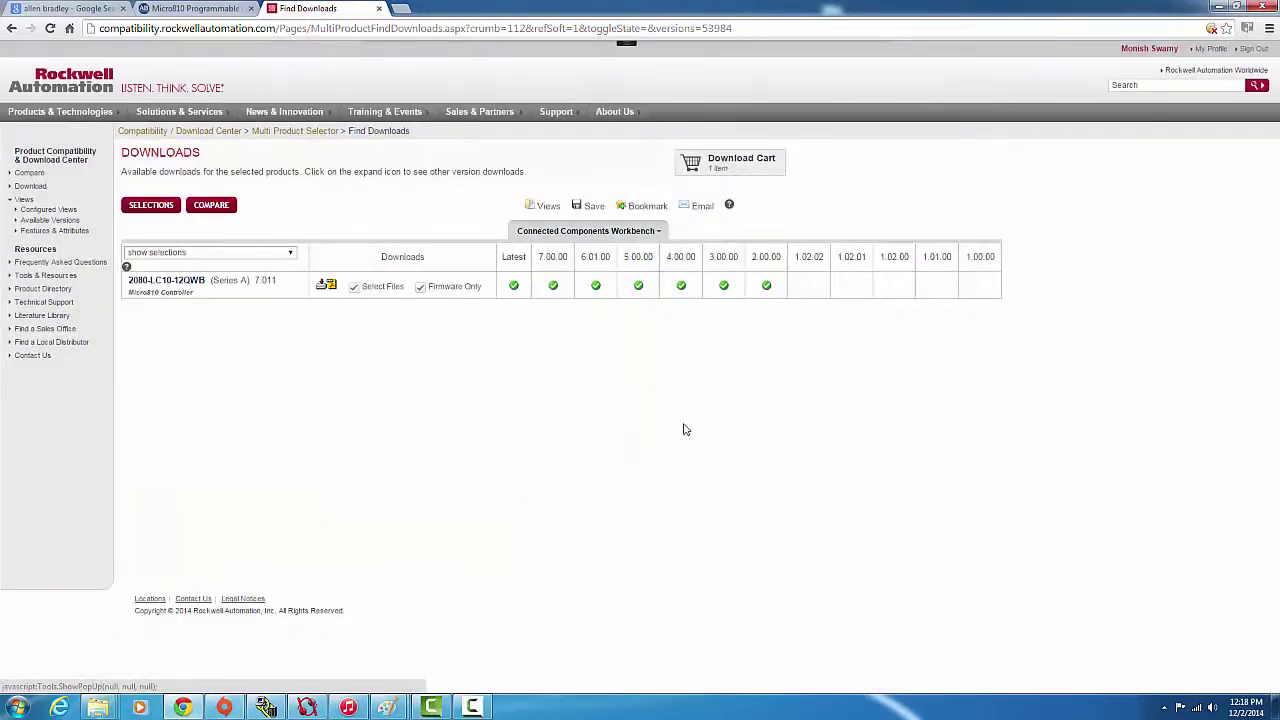
- Download the firmware in the cart, accepting the end-user license agreement and choosing Managed Download
{"action": "left_click", "coordinate": [704, 176]}
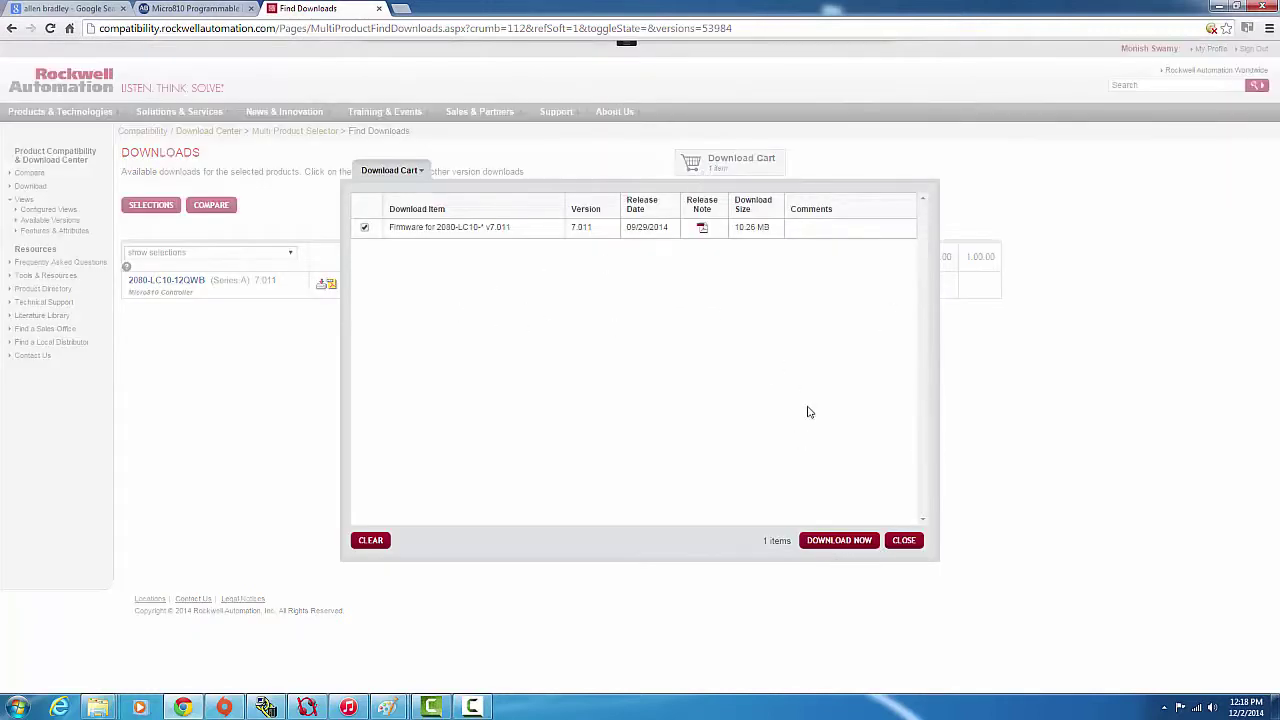
{"action": "left_click", "coordinate": [841, 541]}
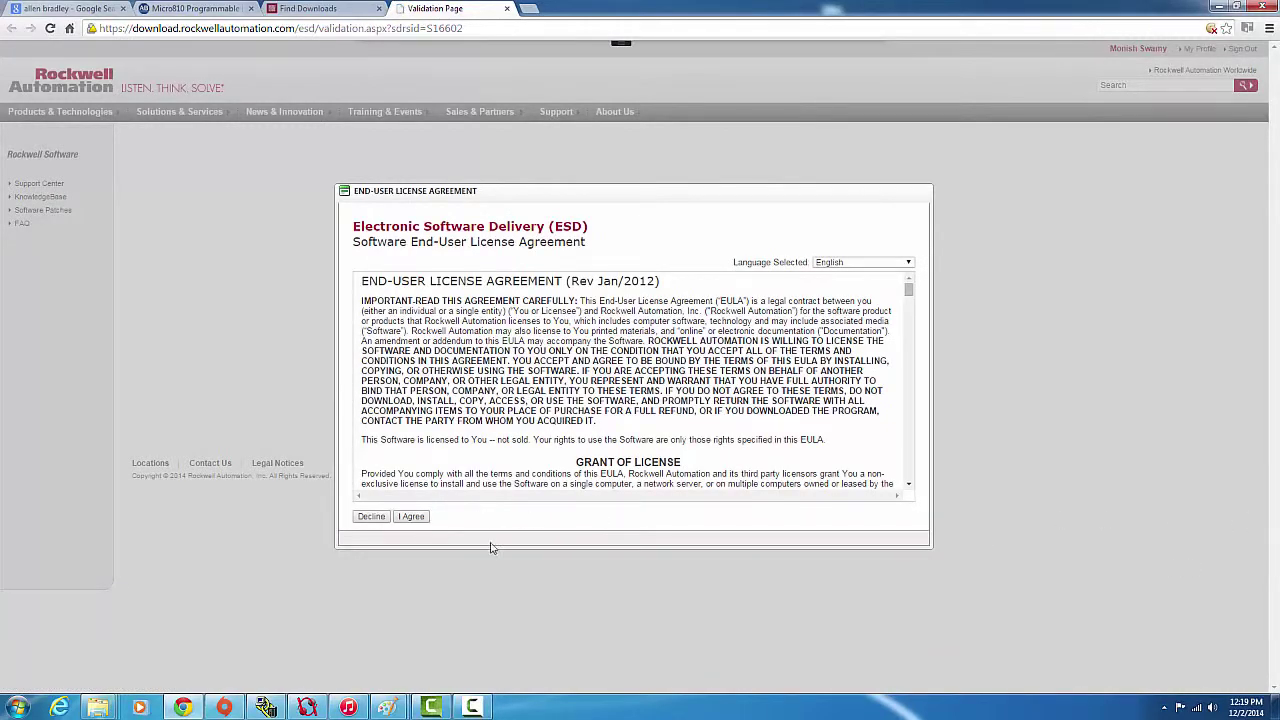
{"action": "left_click", "coordinate": [411, 517]}
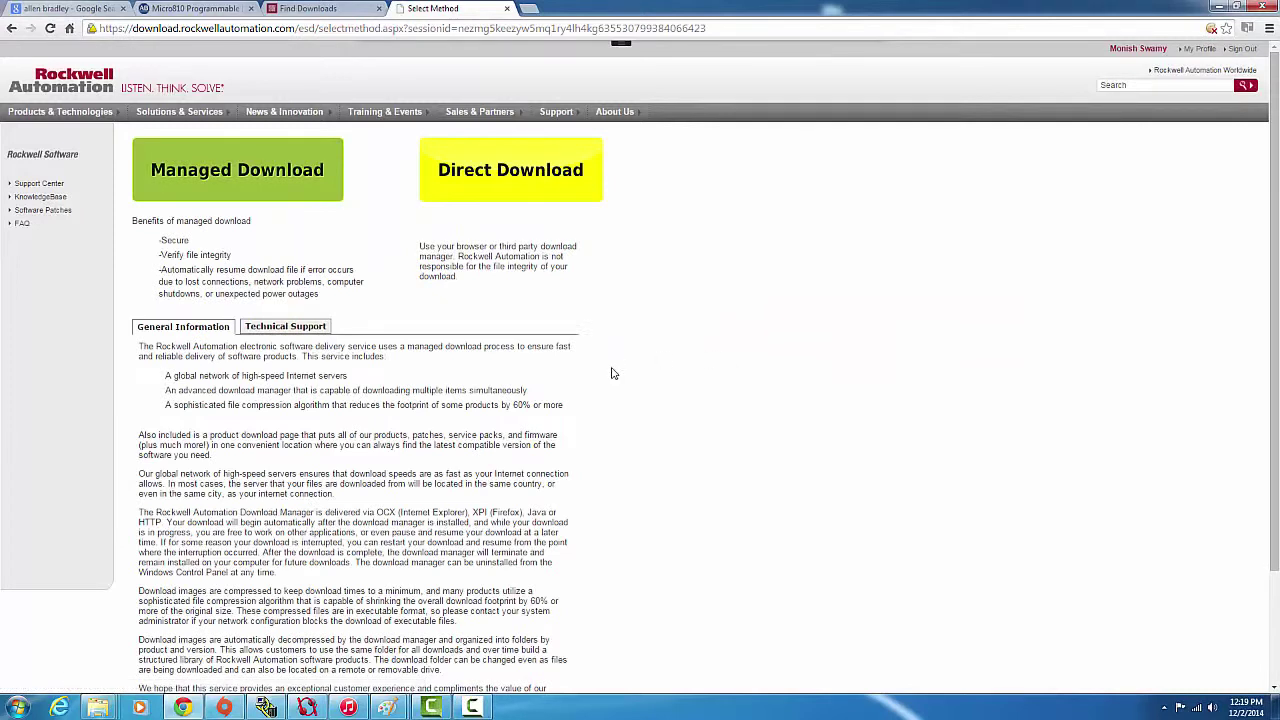
{"action": "left_click", "coordinate": [262, 192]}
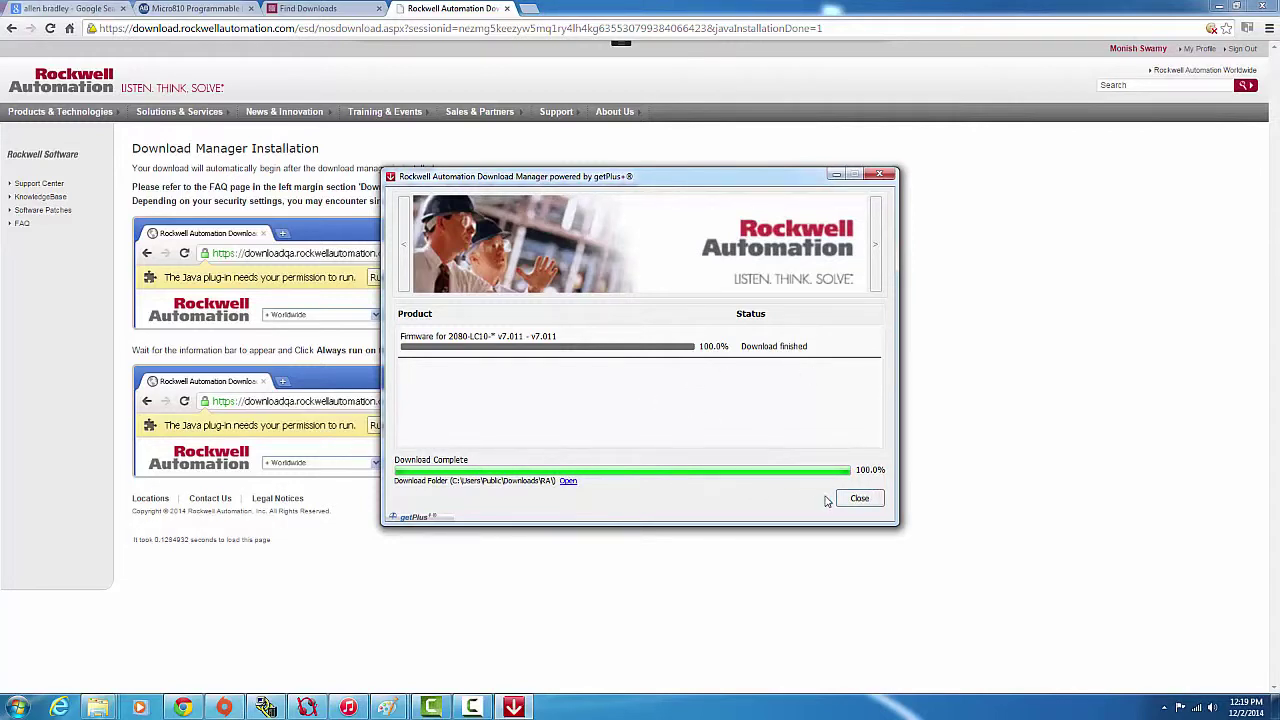
- Open the download folder and browse through RAFirmware and both 2080-Products folders into the extracted ControlFLASH kit folder
{"action": "left_click", "coordinate": [568, 481]}
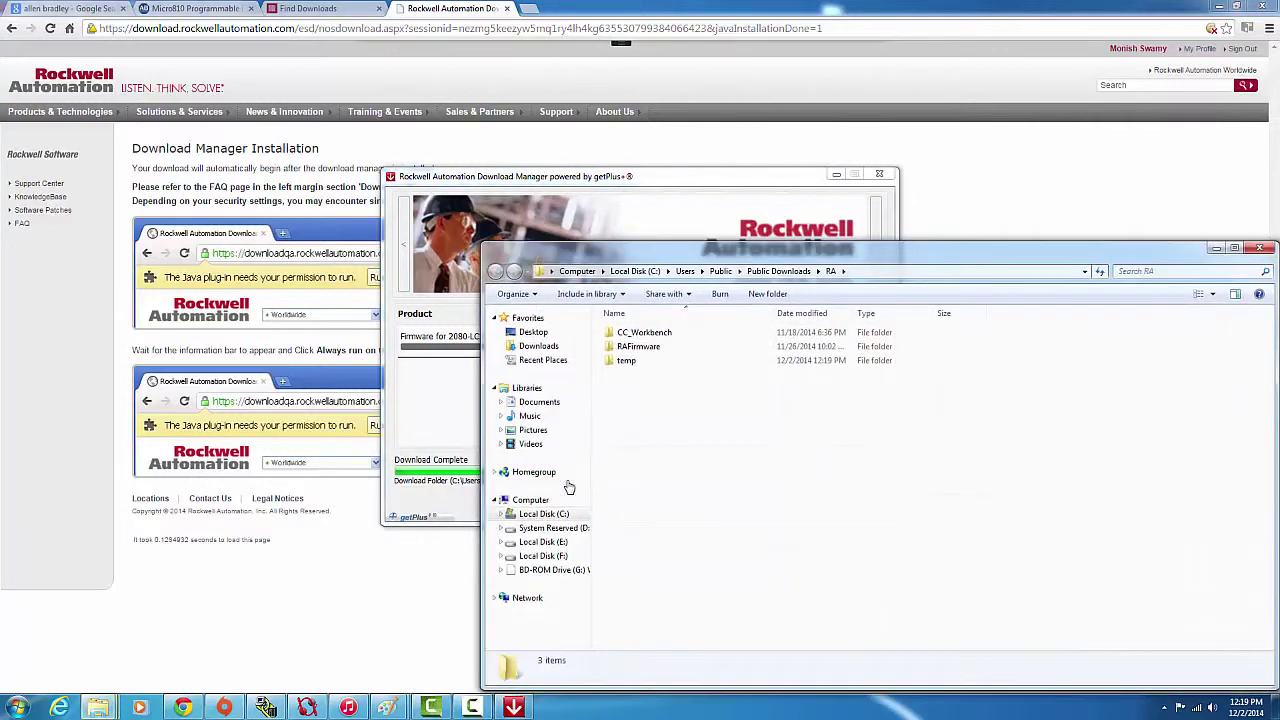
{"action": "double_click", "coordinate": [666, 346]}
{"action": "left_click", "coordinate": [659, 338]}
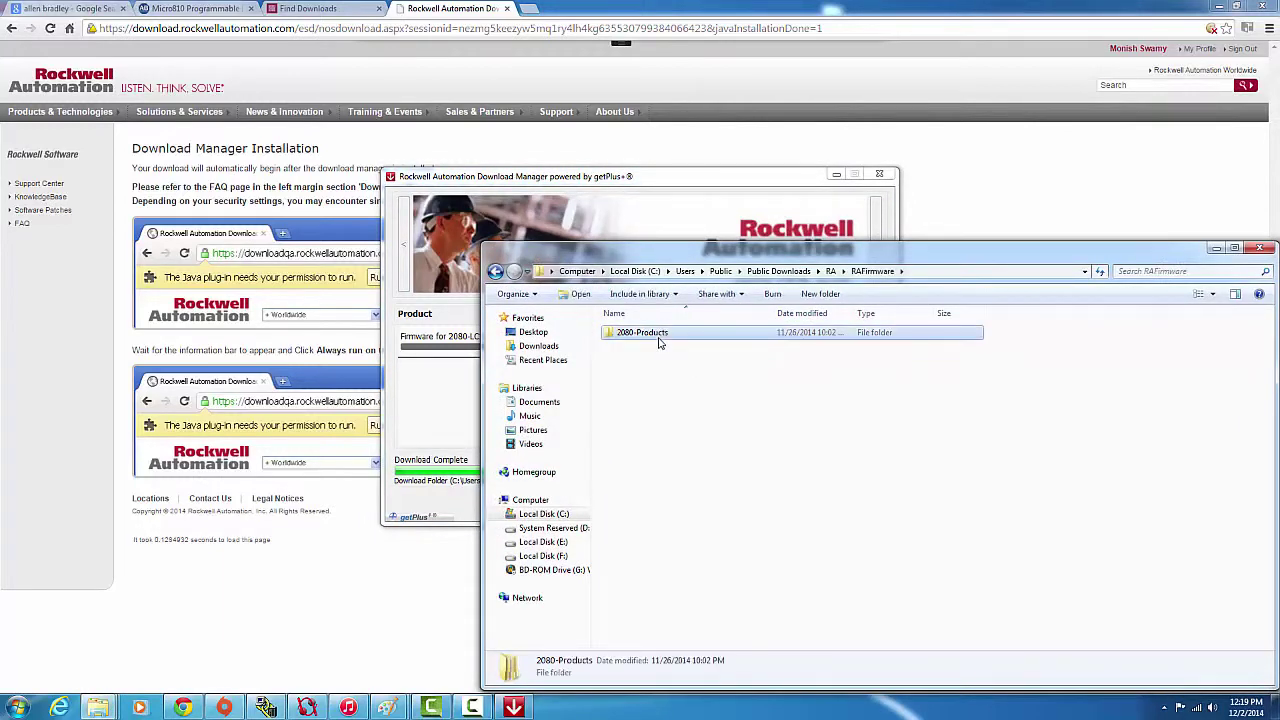
{"action": "double_click", "coordinate": [659, 338]}
{"action": "double_click", "coordinate": [661, 336]}
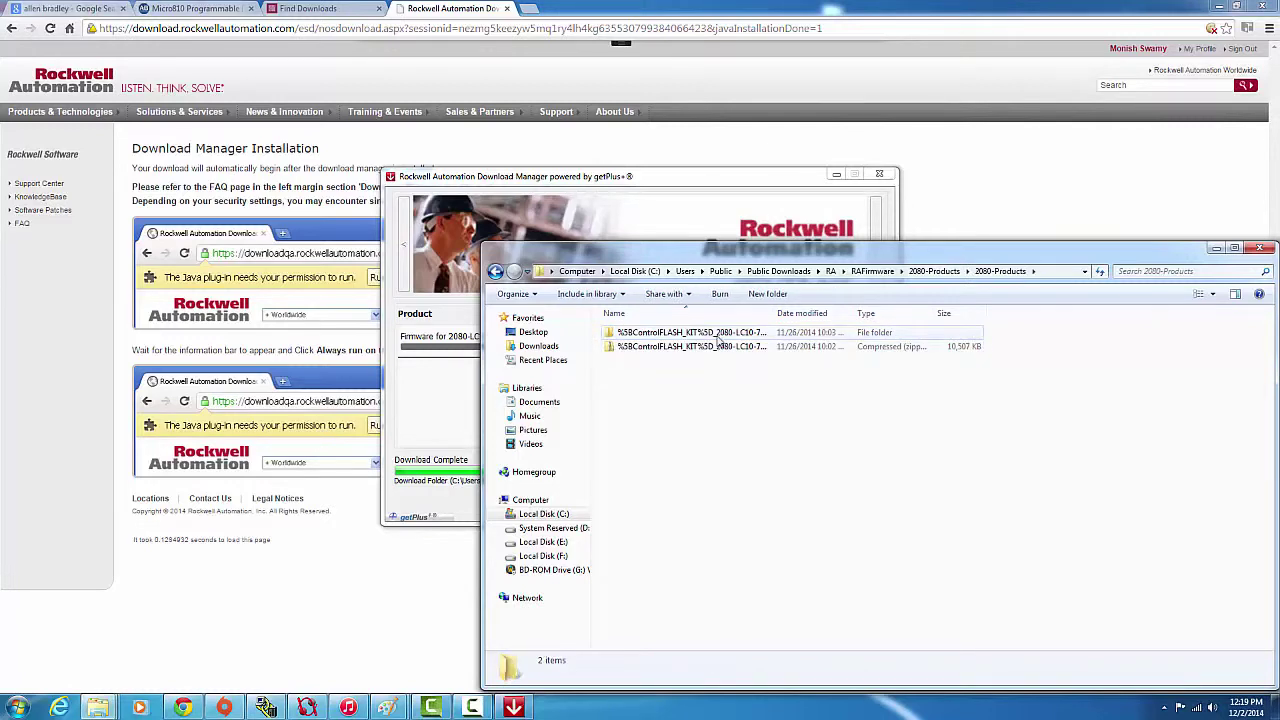
{"action": "double_click", "coordinate": [718, 335]}
- Run ControlFLASH.msi, install ControlFLASH 12.00.01, and launch it on completion
{"action": "double_click", "coordinate": [672, 349]}
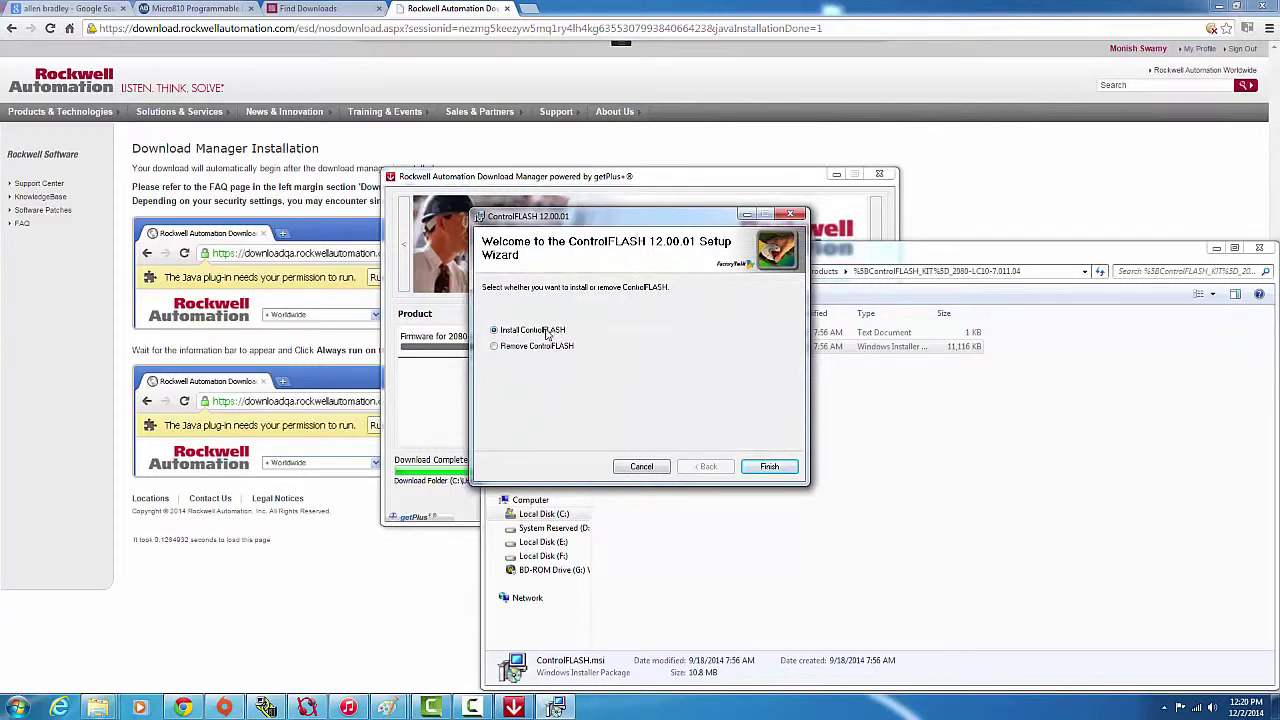
{"action": "left_click", "coordinate": [782, 467]}
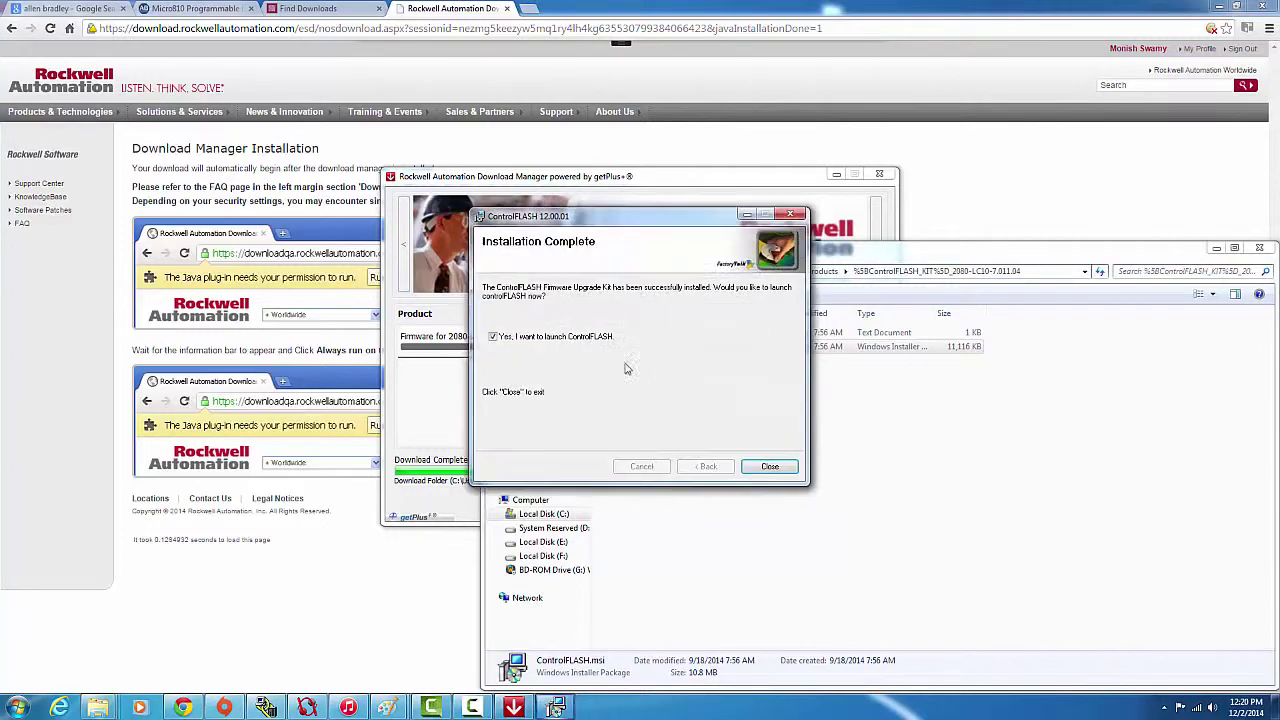
{"action": "left_click", "coordinate": [757, 467]}
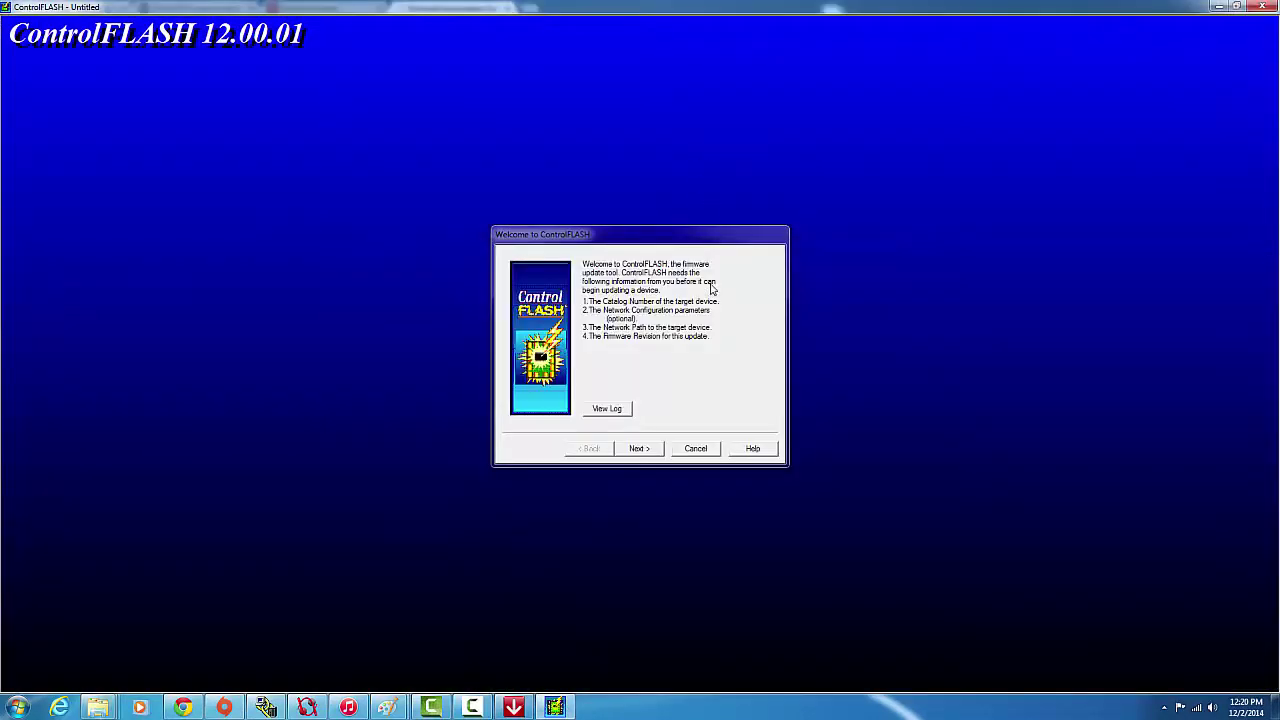
- Choose 2080-LC10-12QWB as the catalog number of the target device and continue to device selection
{"action": "left_click", "coordinate": [640, 448]}
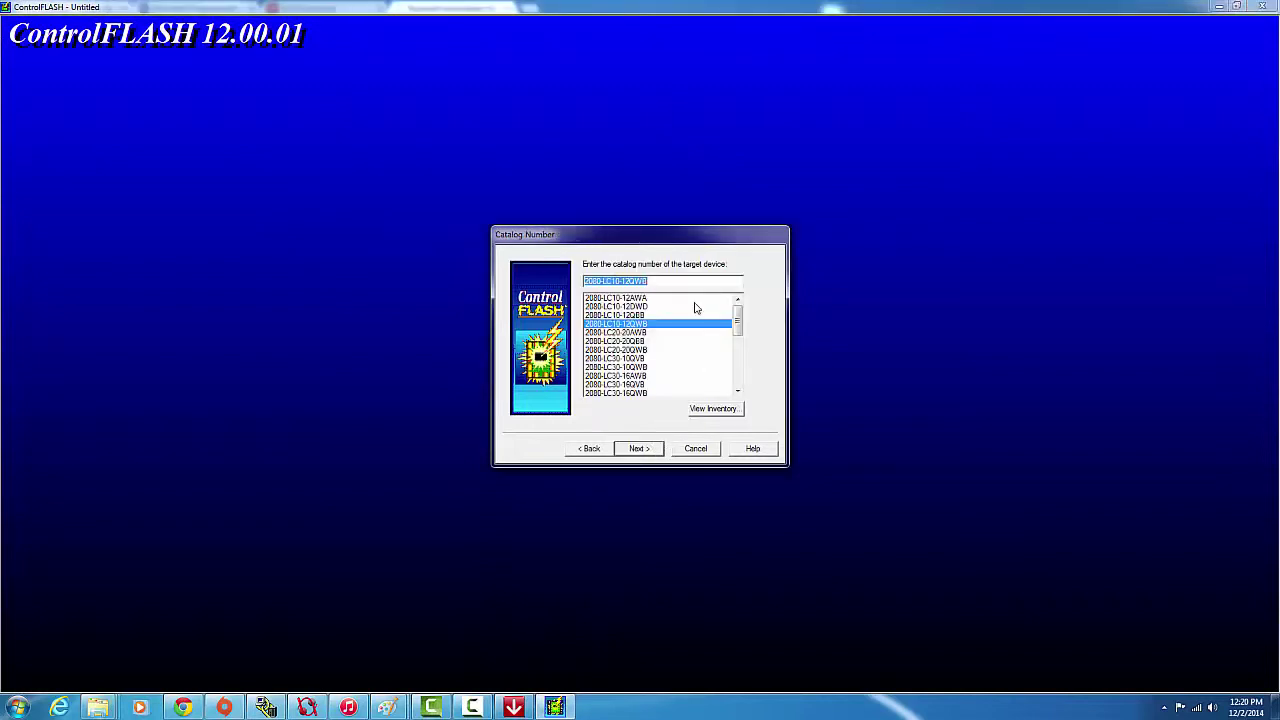
{"action": "left_click", "coordinate": [599, 446]}
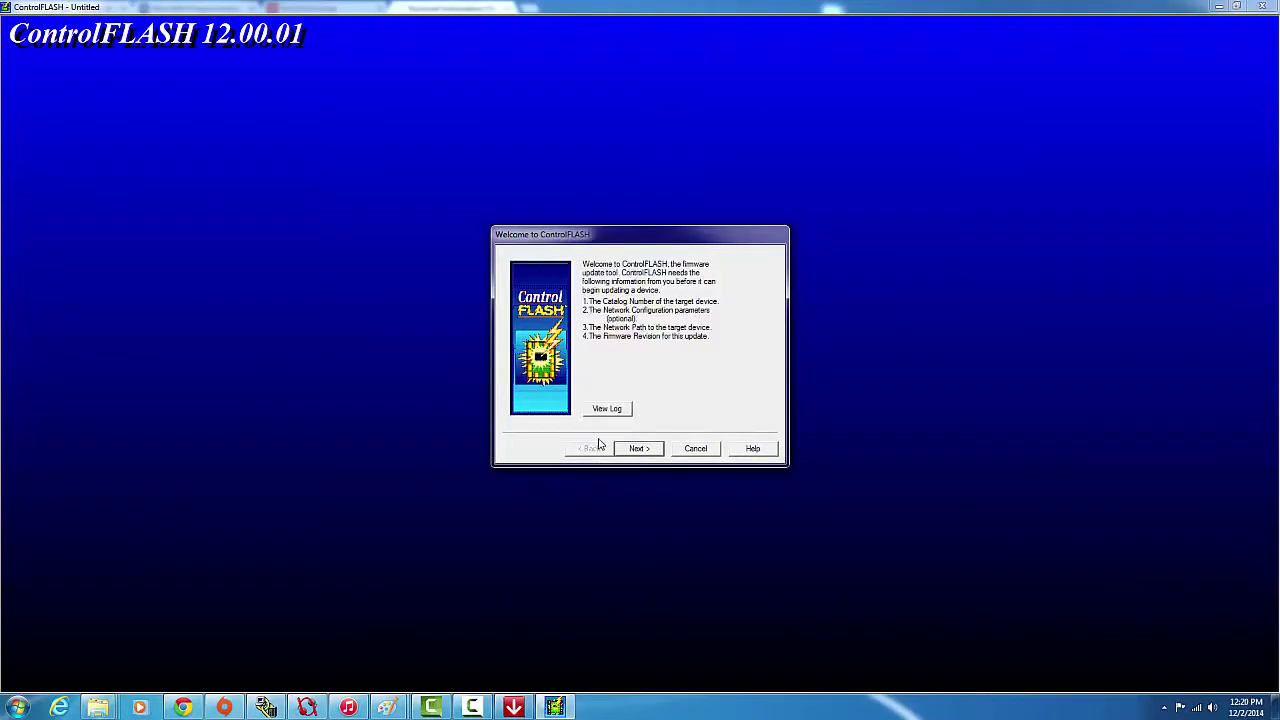
{"action": "left_click", "coordinate": [626, 449]}
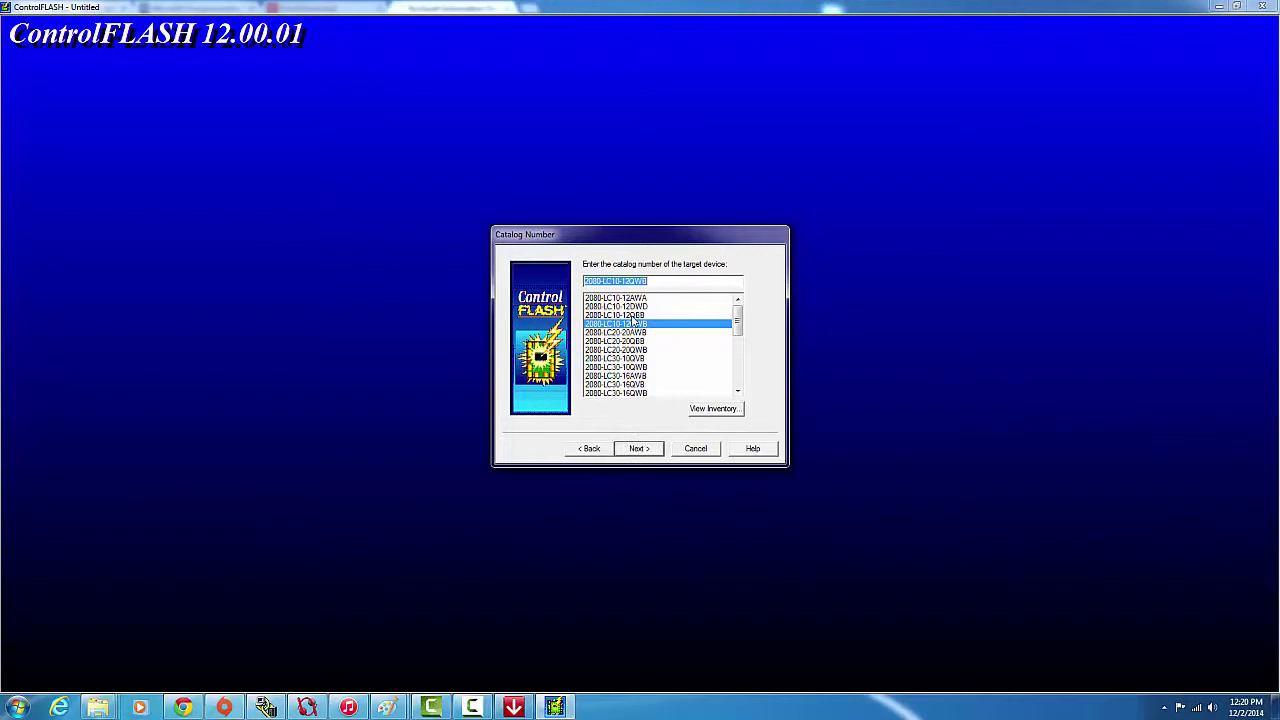
{"action": "left_click", "coordinate": [628, 326]}
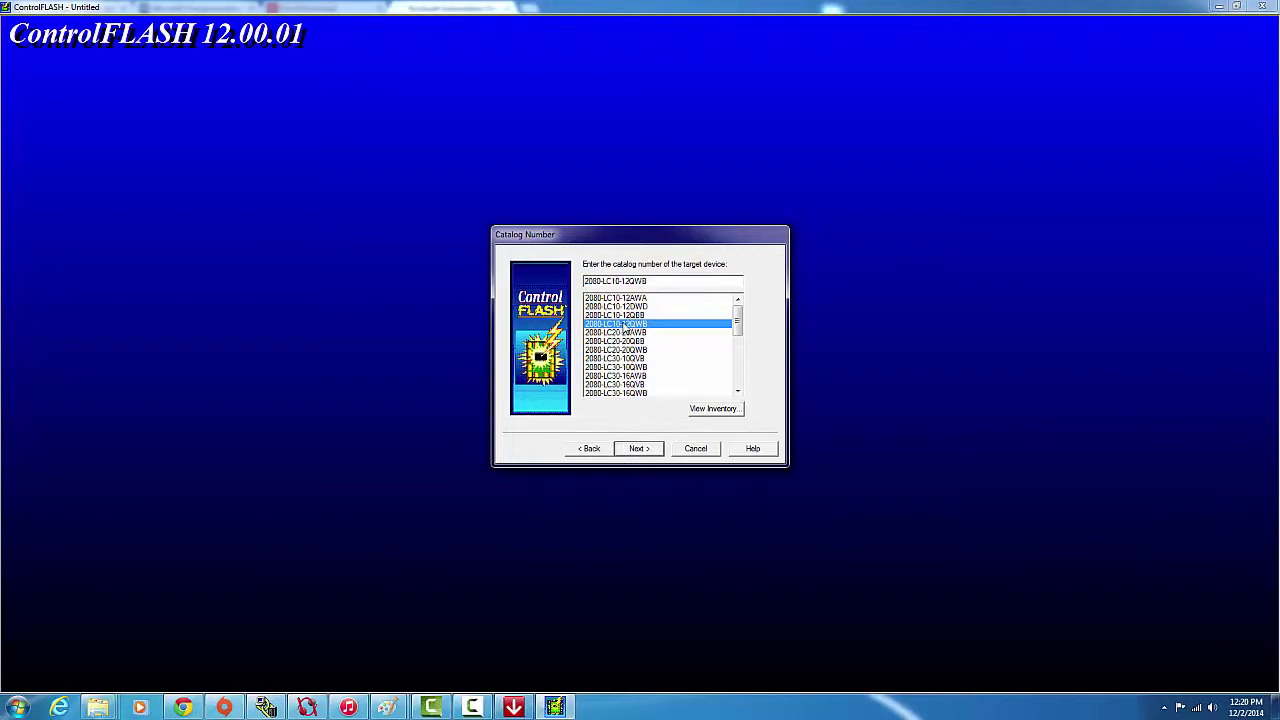
{"action": "left_click", "coordinate": [640, 448]}
- Select the Micro810 at node 01 on the 12PtMicro810_3 DF1 network as the device to update
{"action": "left_click", "coordinate": [545, 268]}
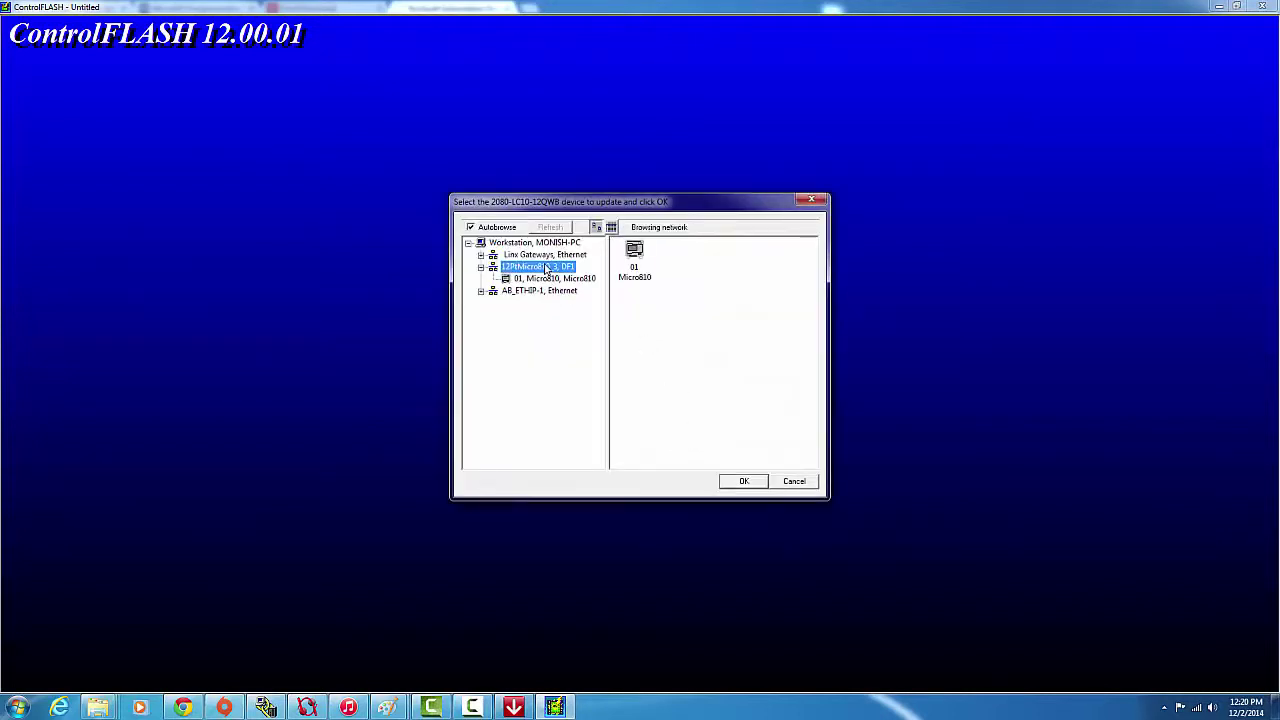
{"action": "left_click", "coordinate": [630, 264]}
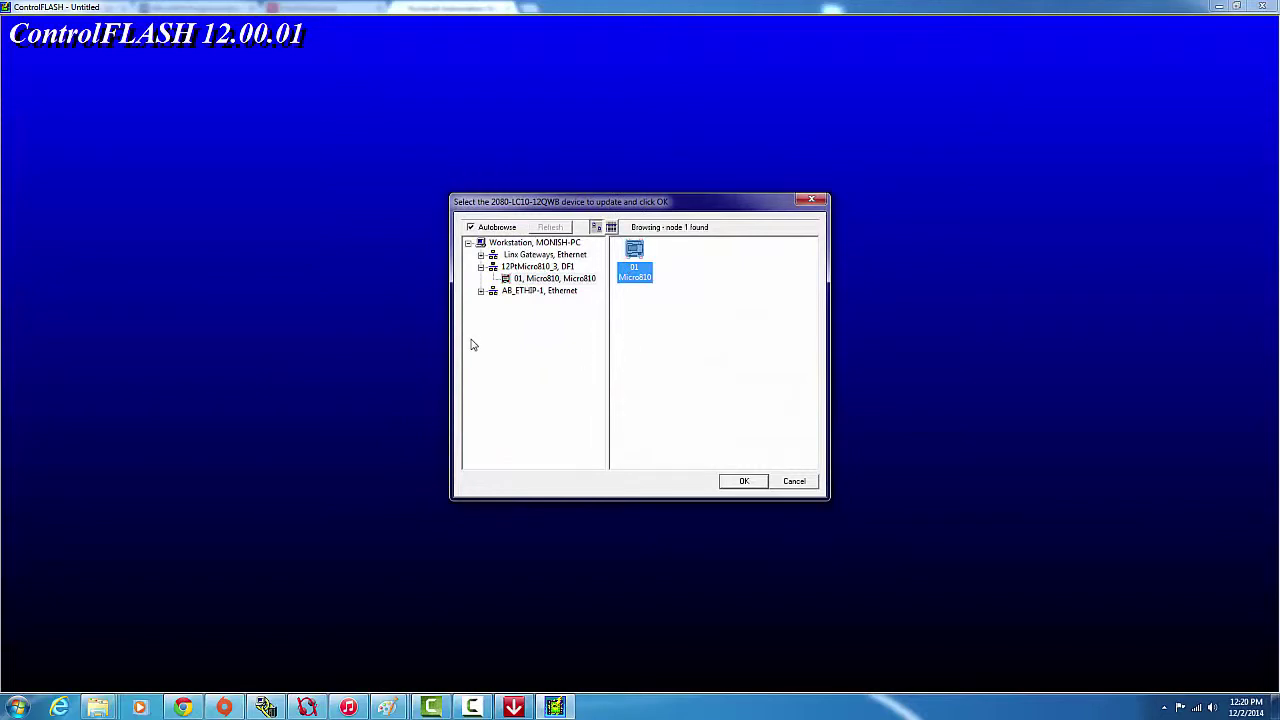
{"action": "left_click", "coordinate": [744, 482]}
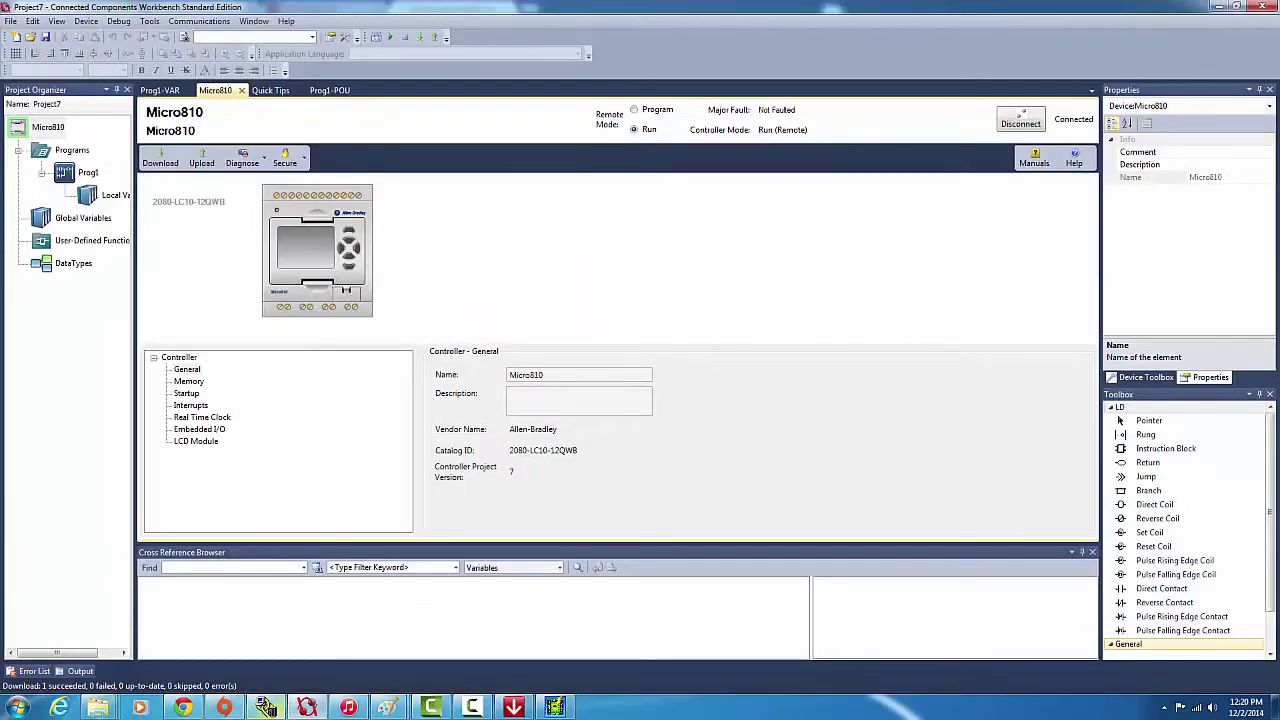
- Switch the Micro810 controller's remote mode to Program in Connected Components Workbench and confirm the change
{"action": "left_click", "coordinate": [634, 110]}
{"action": "left_click", "coordinate": [693, 398]}
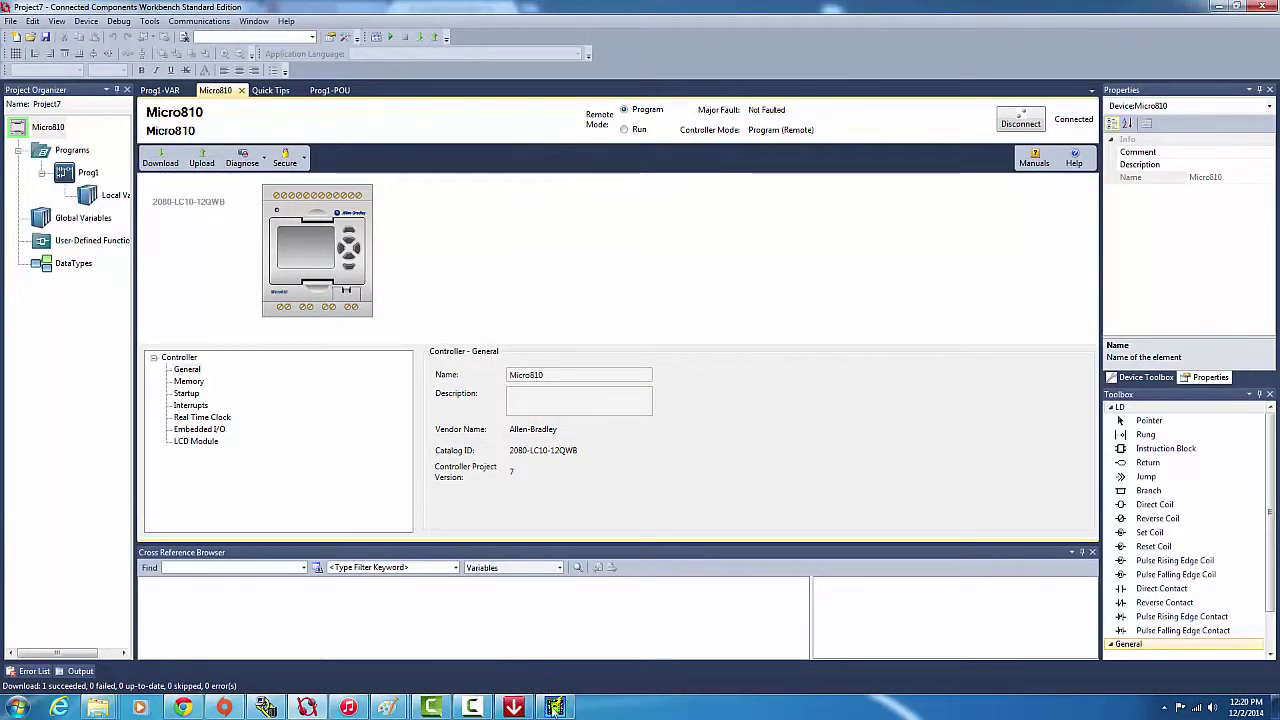
- Return to ControlFLASH, advance to the firmware update summary, and end the session without starting the update
{"action": "left_click", "coordinate": [554, 708]}
{"action": "left_click", "coordinate": [633, 450]}
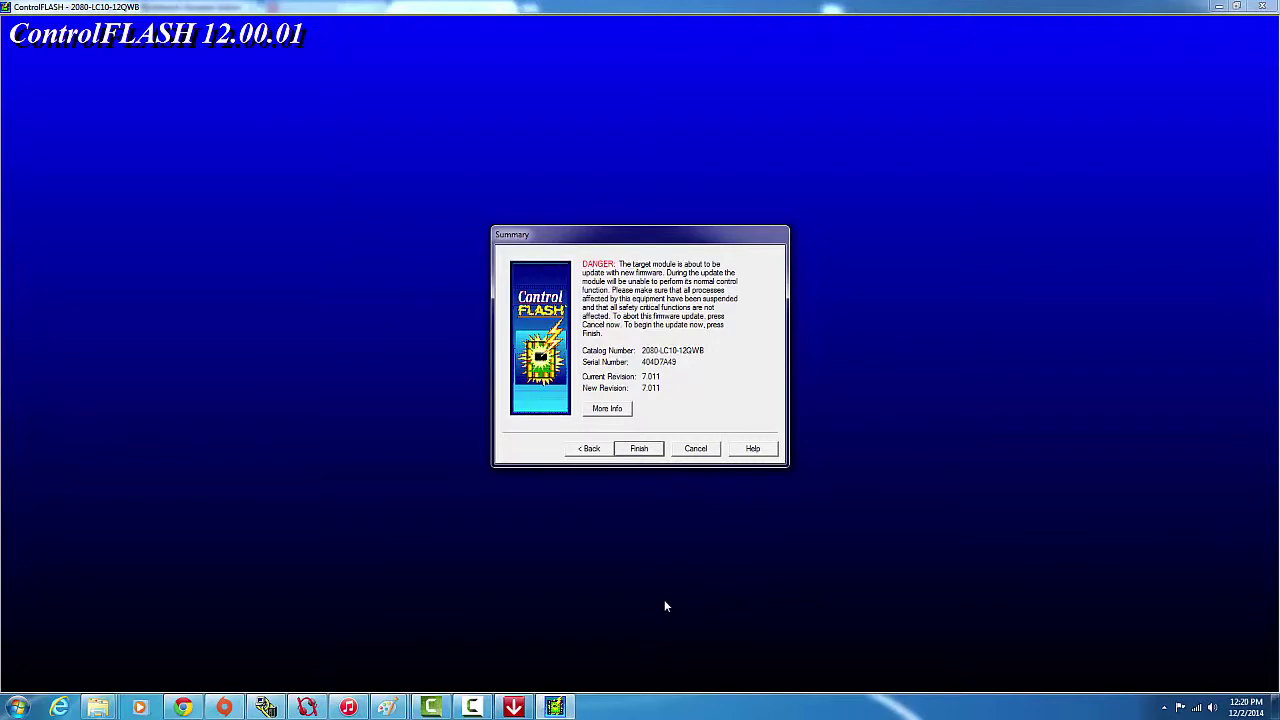
{"action": "left_click", "coordinate": [694, 449]}
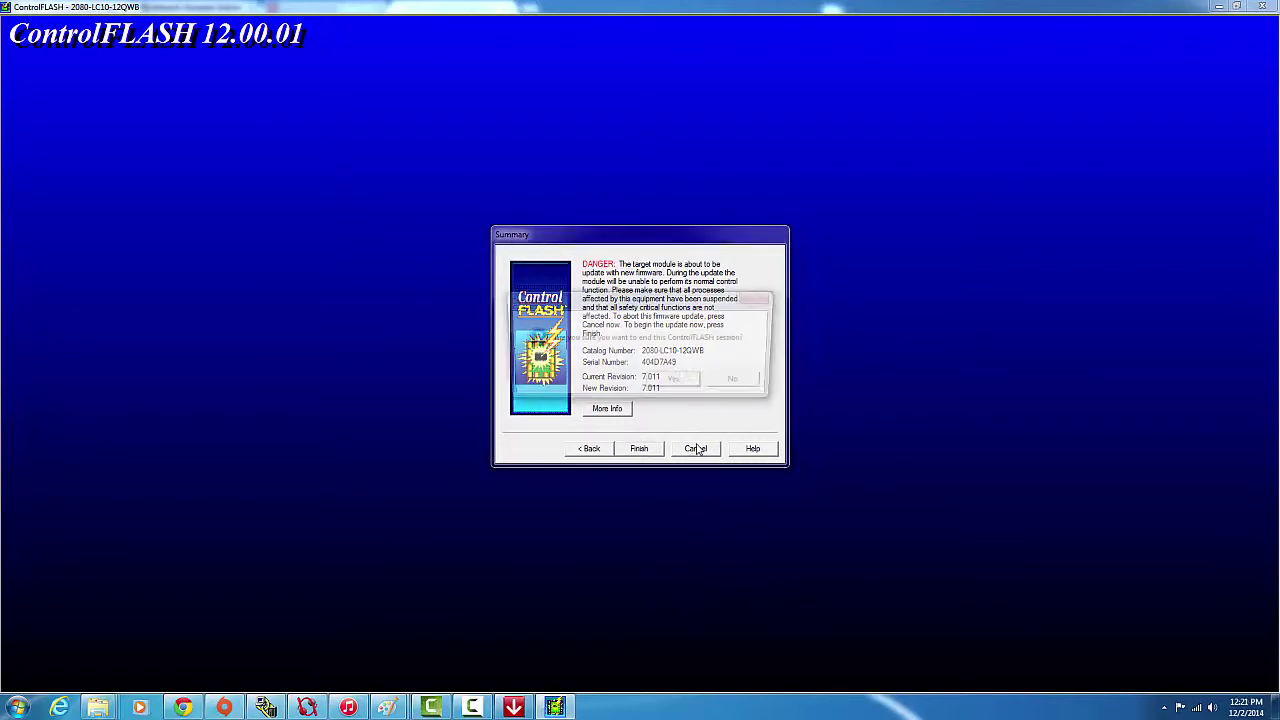
{"action": "left_click", "coordinate": [676, 383]}
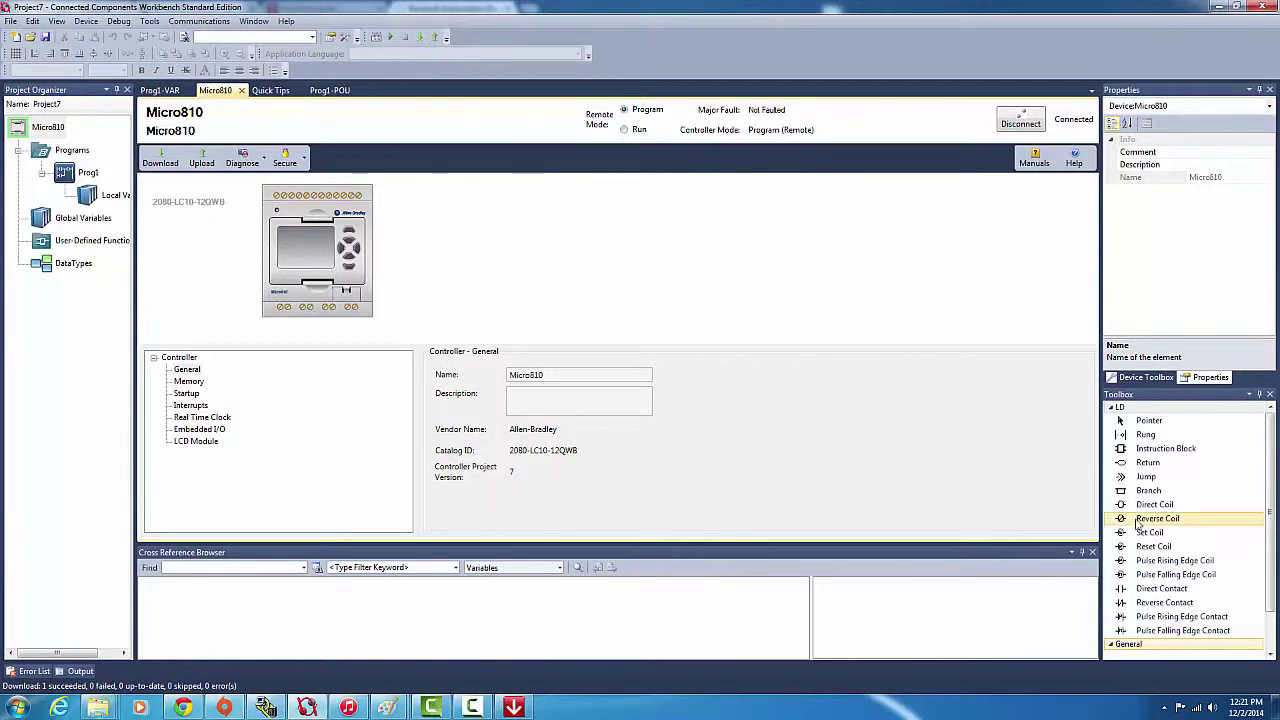
- View the controller's LCD Module settings and its General information in Connected Components Workbench
{"action": "key", "text": "End"}
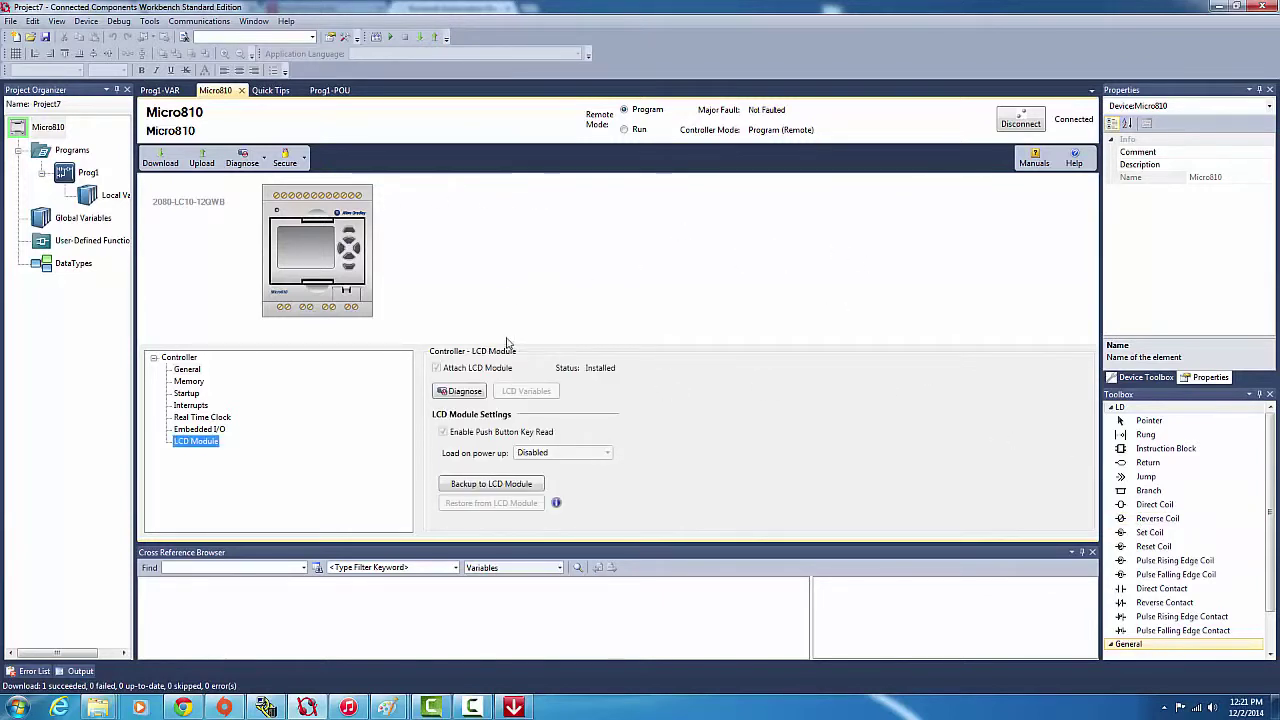
{"action": "left_click", "coordinate": [190, 370]}
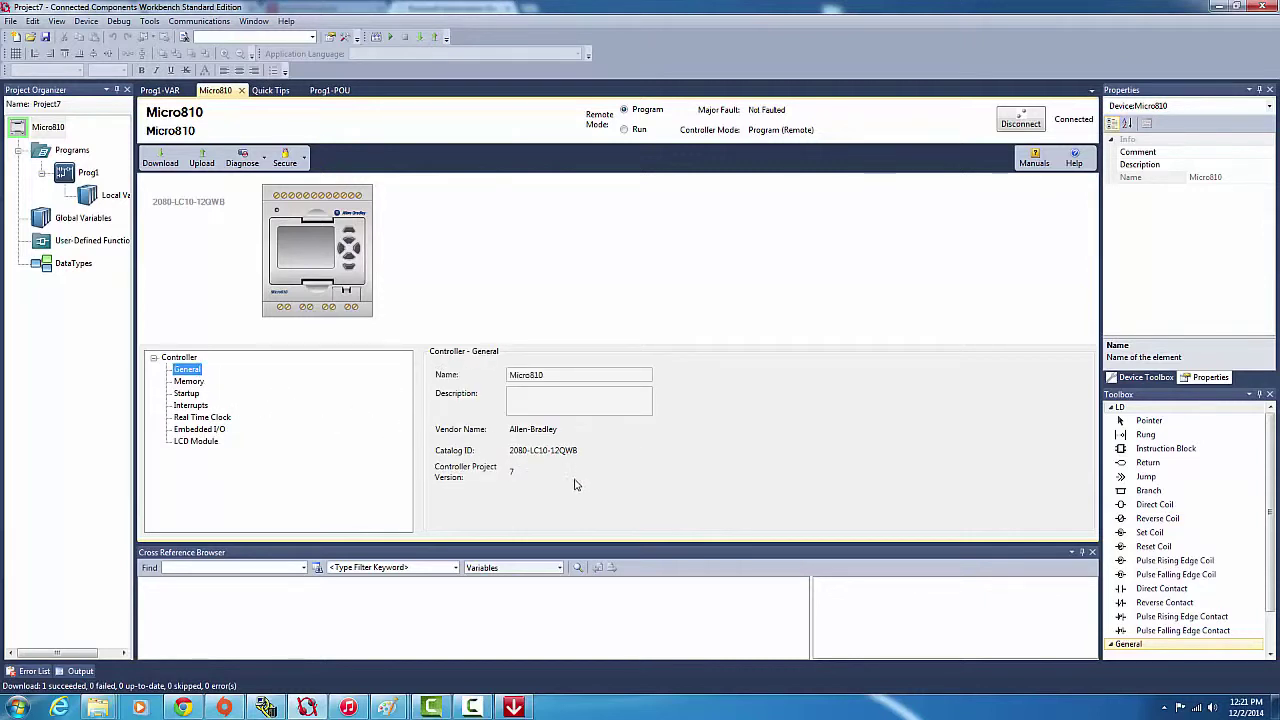